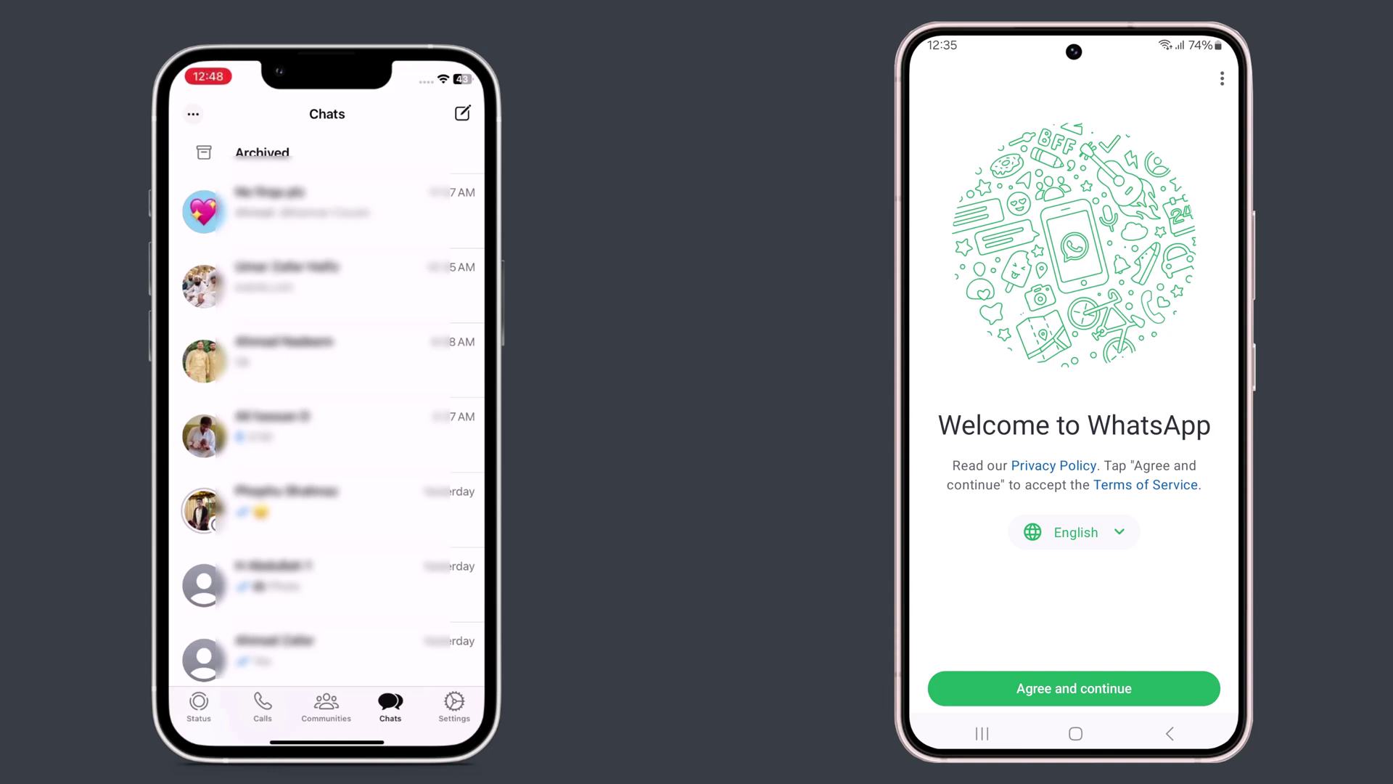
# Step: Scroll down drfone.wondershare.com to review the toolkit features
pyautogui.scroll(-10, 327, 407)
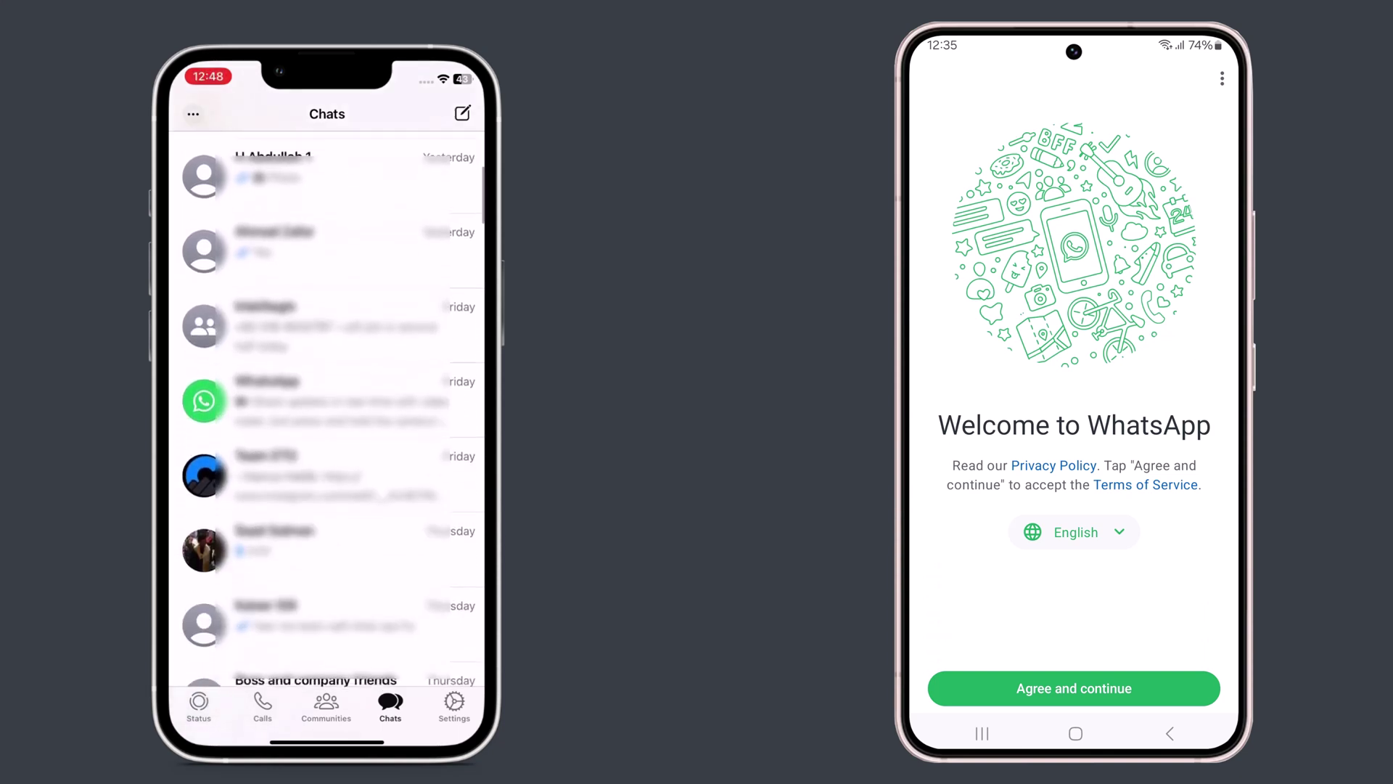
pyautogui.scroll(-3, 327, 406)
pyautogui.scroll(-5, 327, 407)
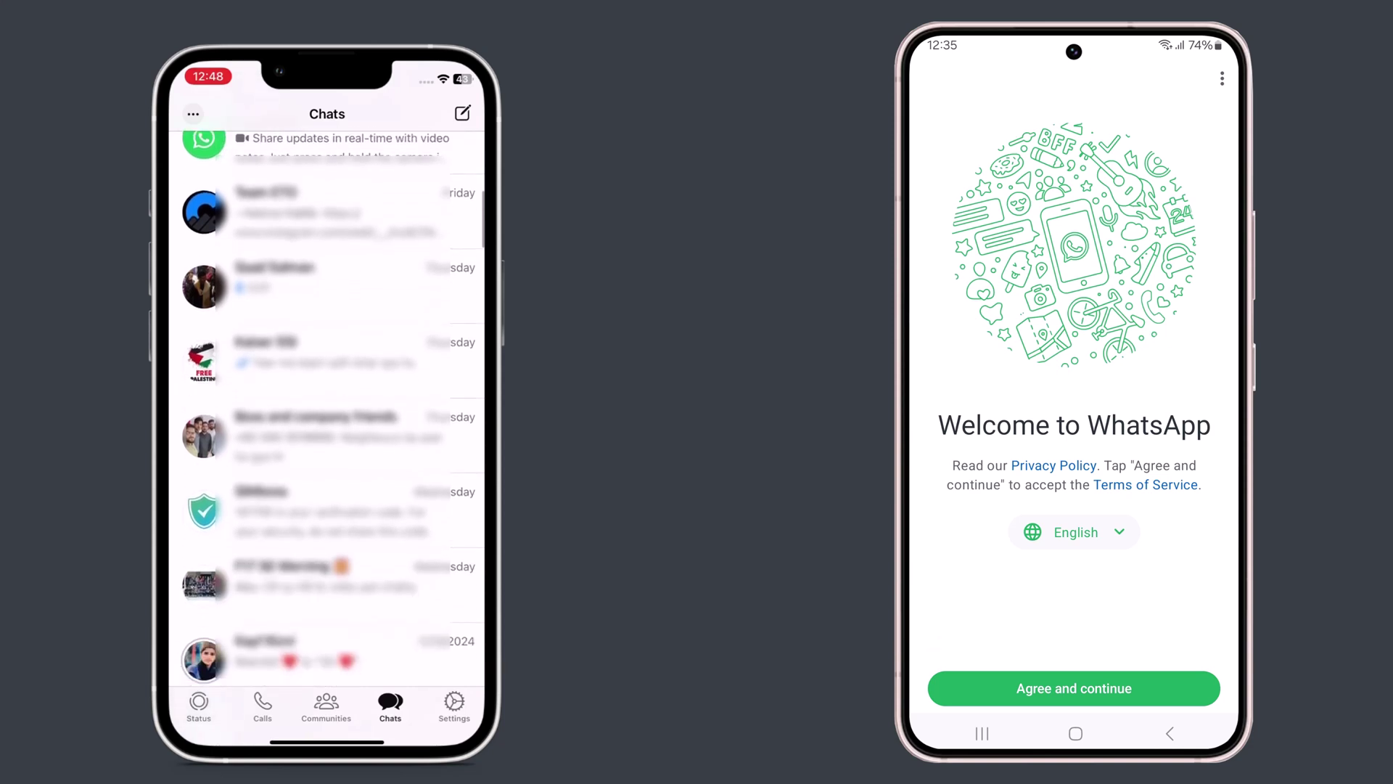
pyautogui.scroll(-3, 326, 407)
pyautogui.scroll(-2, 326, 406)
pyautogui.scroll(-2, 327, 406)
pyautogui.scroll(-1, 326, 406)
pyautogui.scroll(-1, 326, 407)
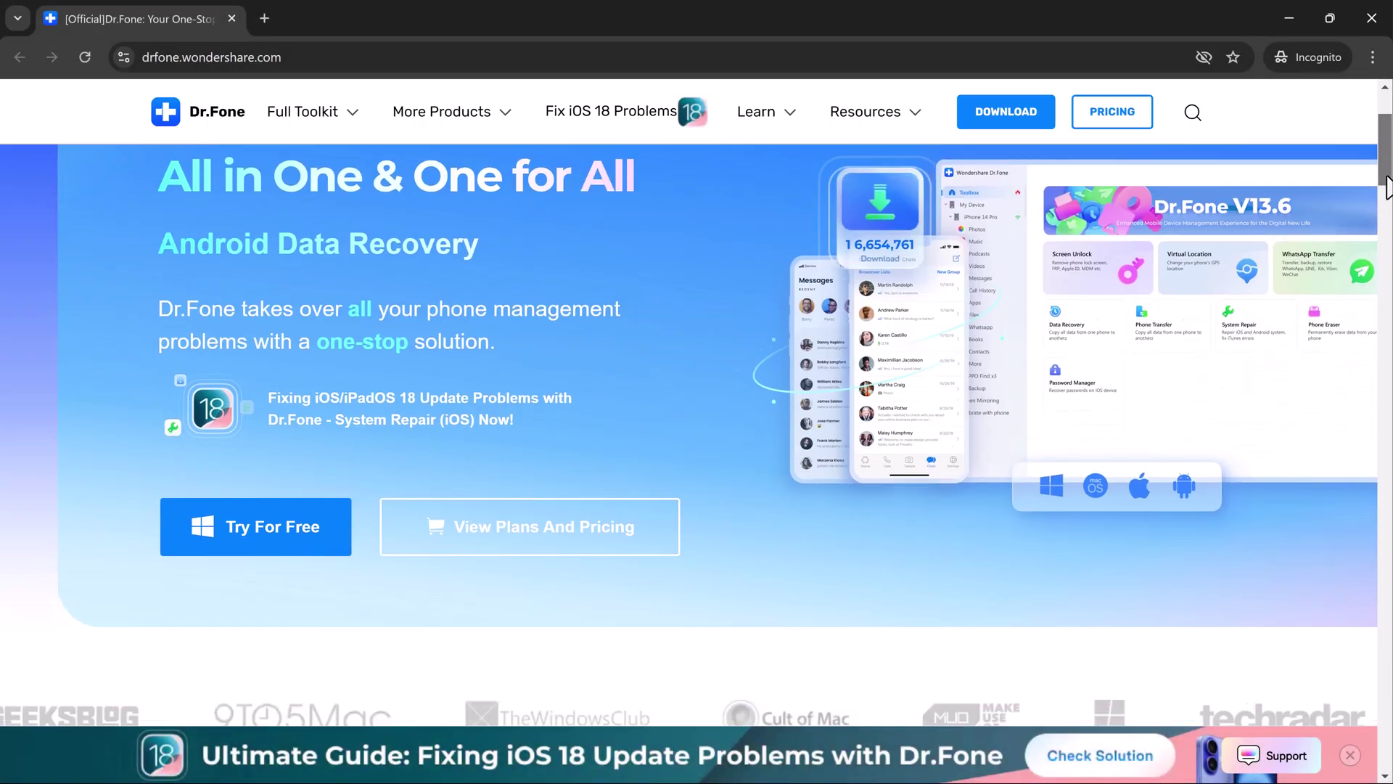
# Step: Skim the rest of the page, including pricing, then return to the top
pyautogui.moveTo(1387, 187); pyautogui.dragTo(1388, 259)
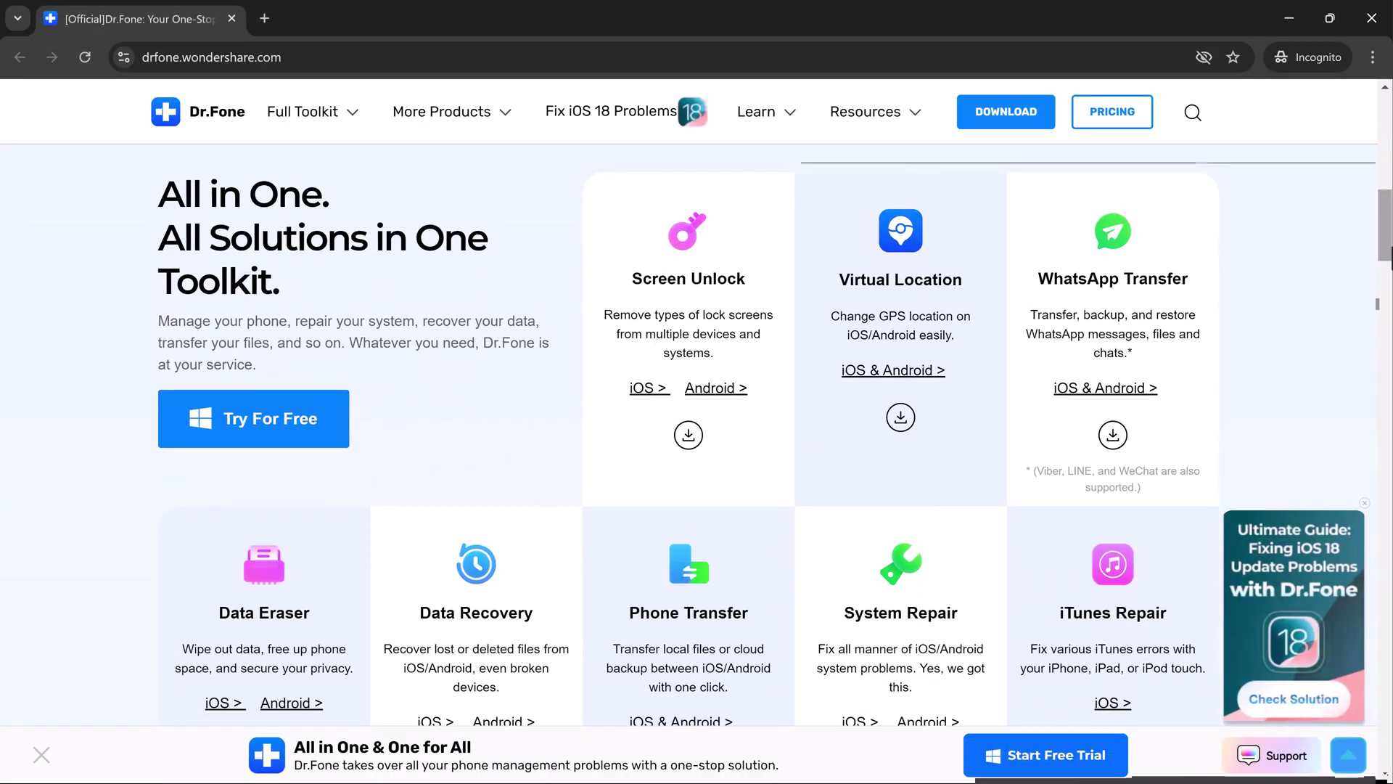
pyautogui.moveTo(1386, 232); pyautogui.dragTo(1389, 428)
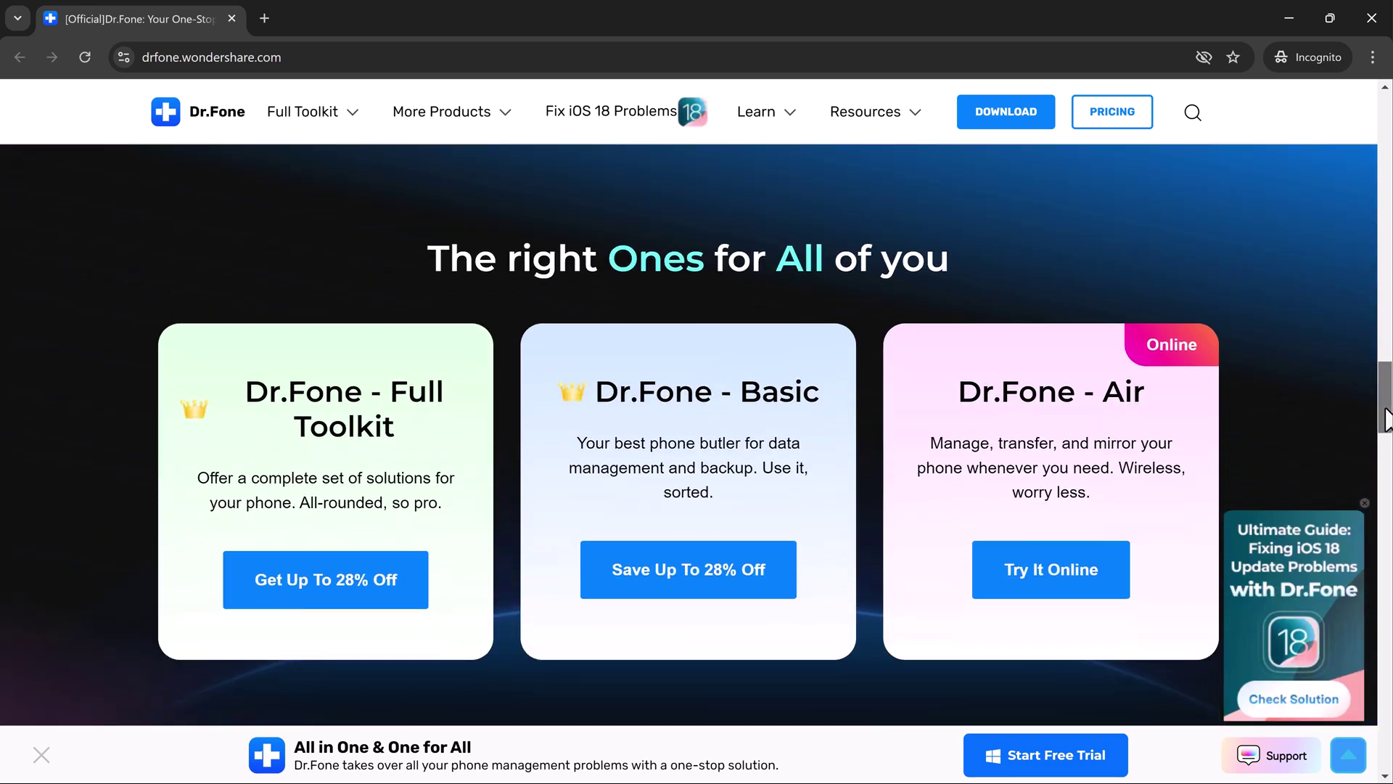
pyautogui.moveTo(1390, 421); pyautogui.dragTo(1389, 686)
pyautogui.press('Home')
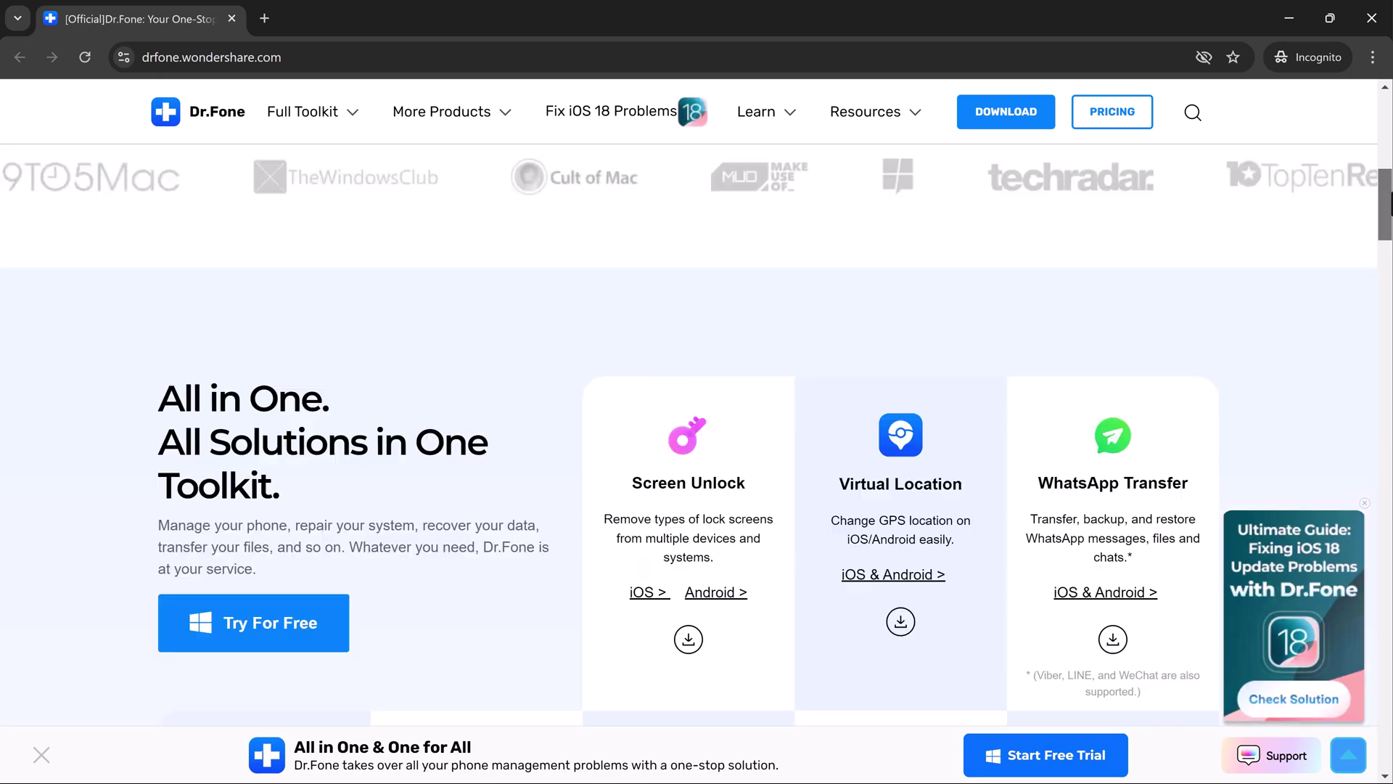
pyautogui.scroll(-1, 759, 396)
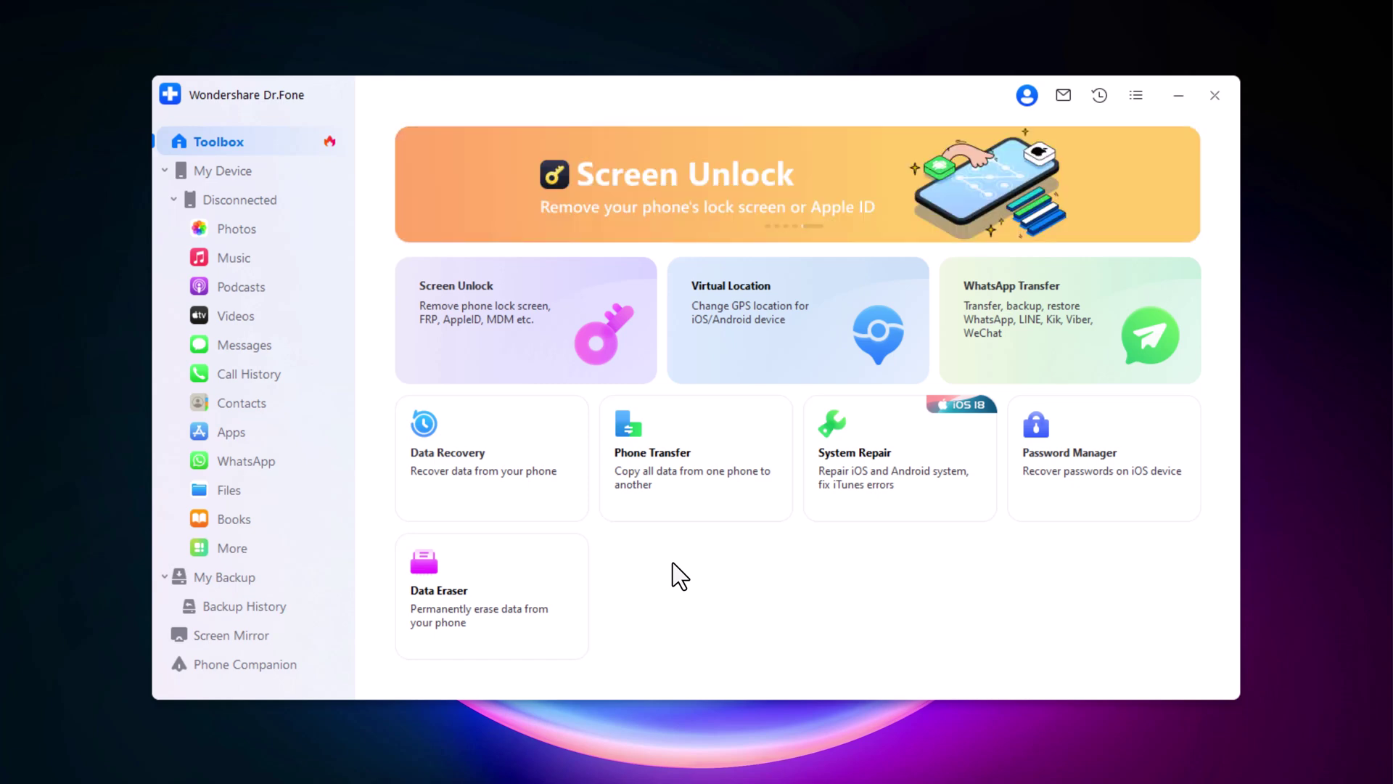
# Step: Preview the Screen Unlock card's sub-features in the Toolbox
pyautogui.click(540, 333)
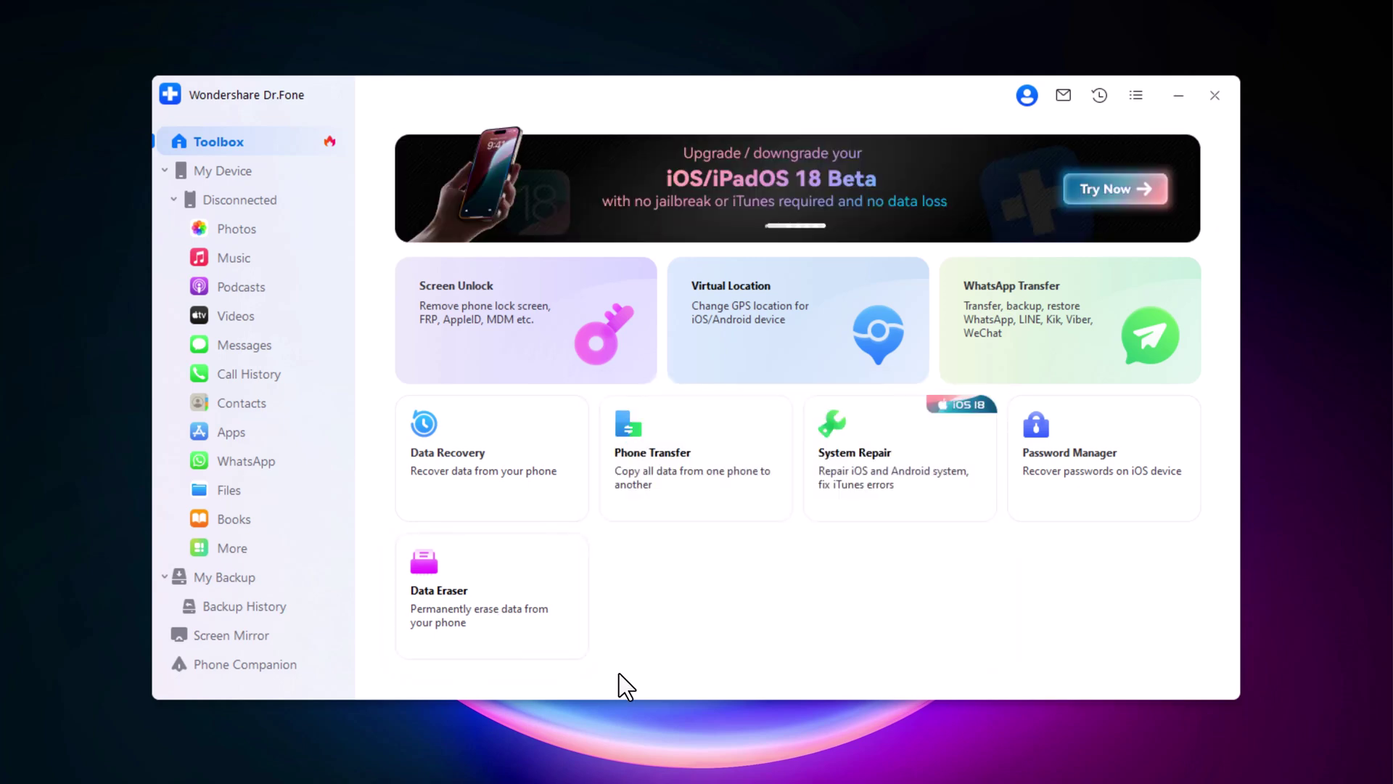
pyautogui.moveTo(1069, 320)
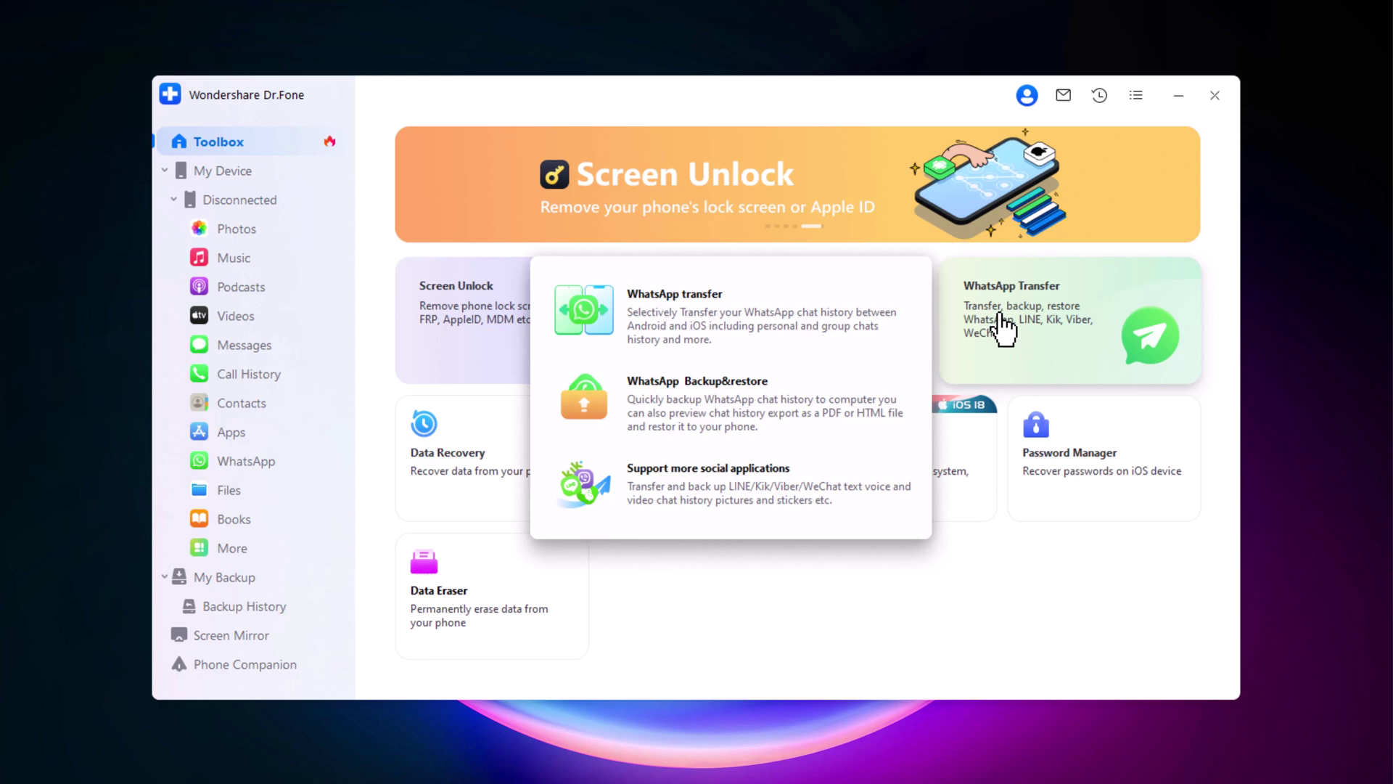
# Step: Open the WhatsApp Transfer tool from the Toolbox flyout
pyautogui.click(1005, 329)
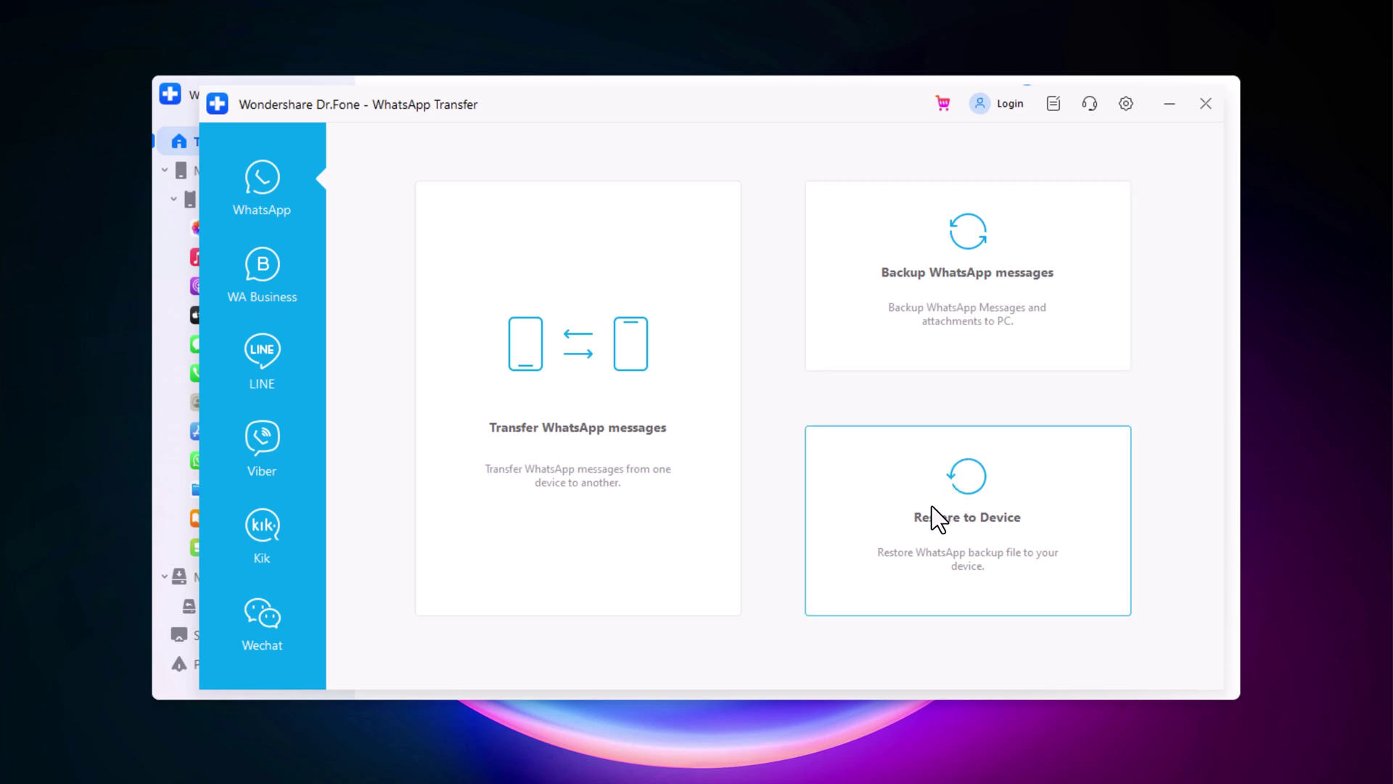
# Step: Choose Transfer WhatsApp messages and start the iPhone 11 to S23 transfer
pyautogui.click(581, 450)
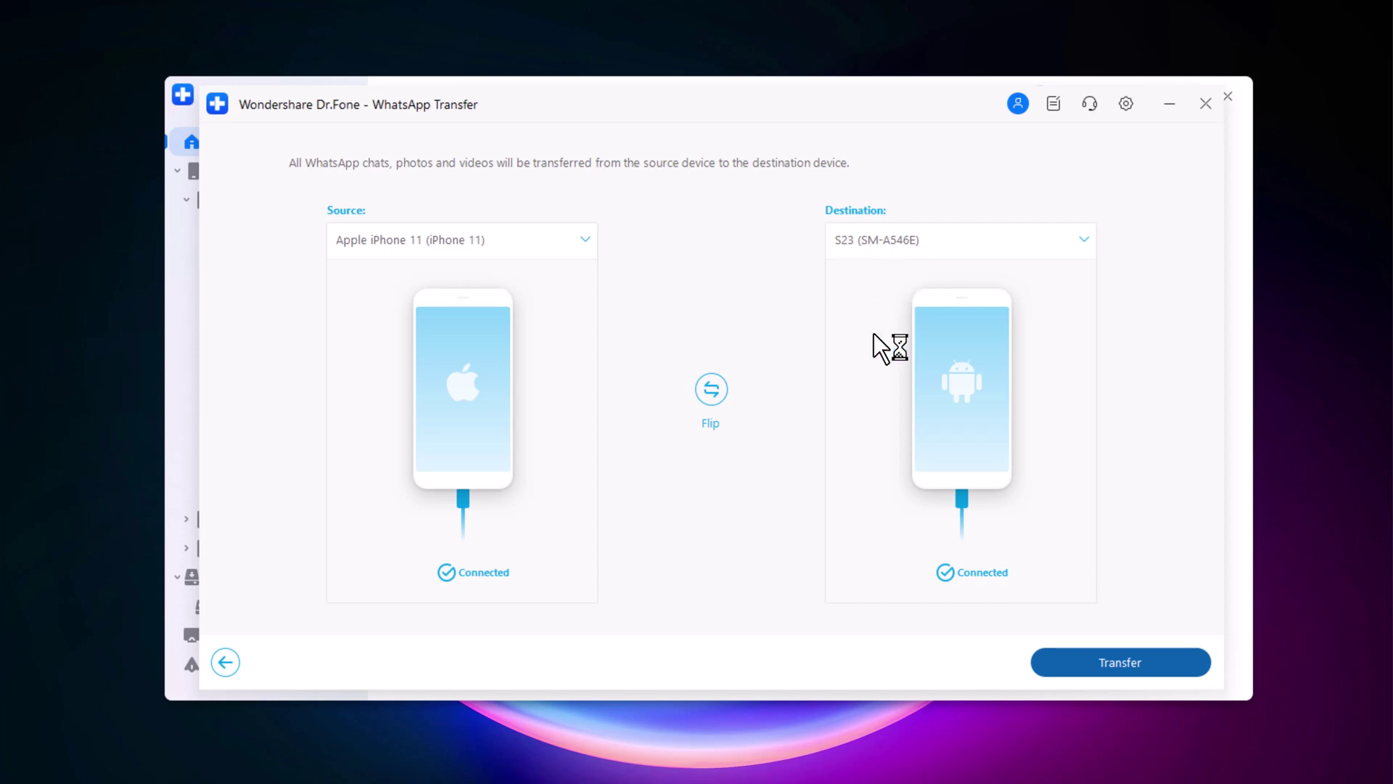
pyautogui.click(1134, 660)
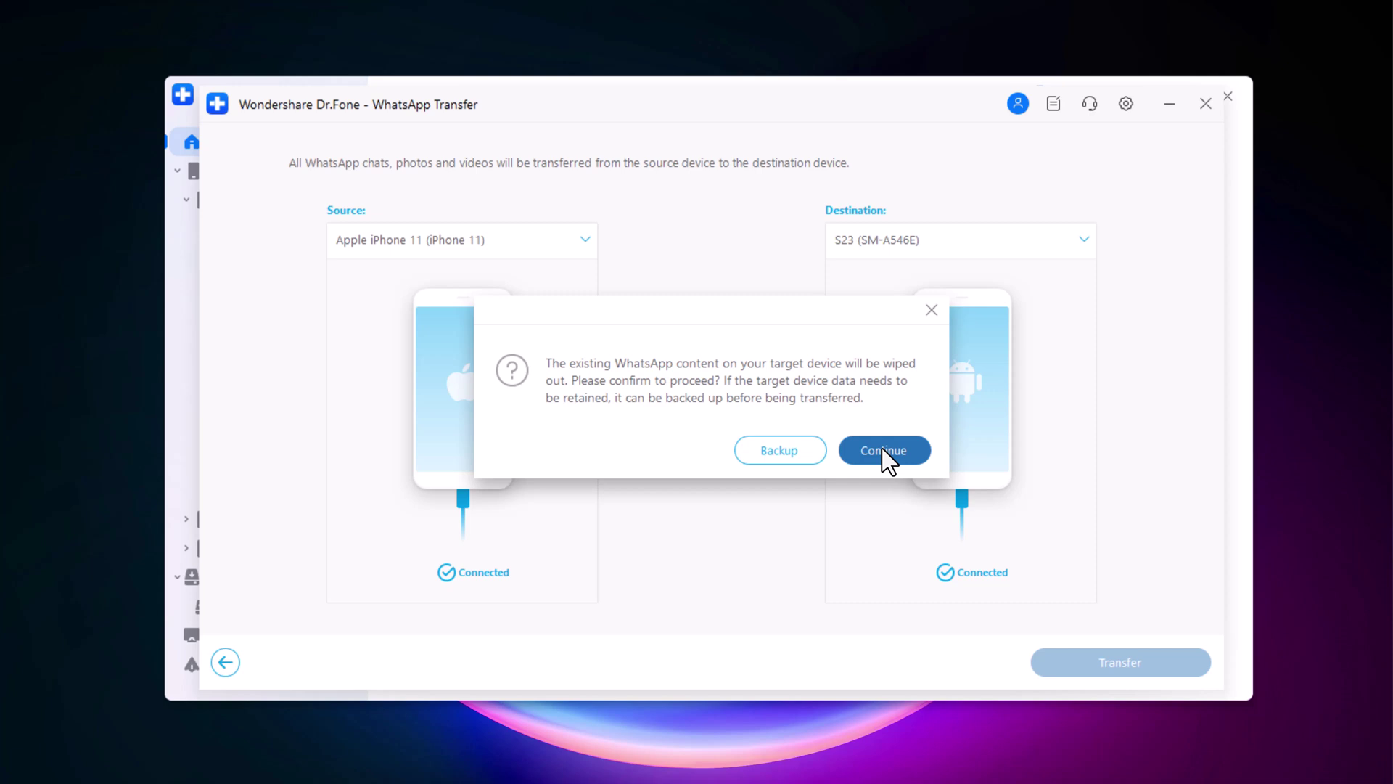
# Step: Accept wiping the S23's existing WhatsApp data and dismiss the screen-locked notice
pyautogui.click(882, 450)
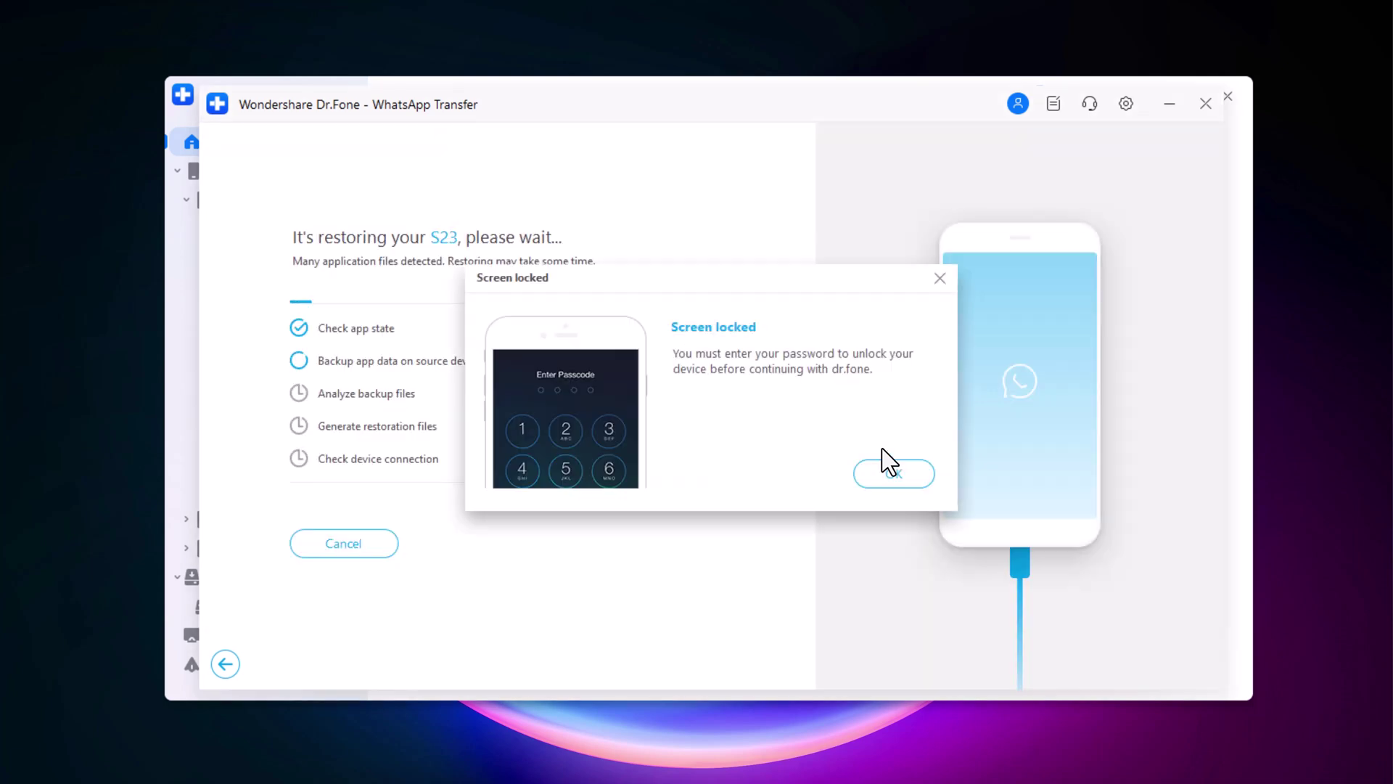
pyautogui.click(889, 468)
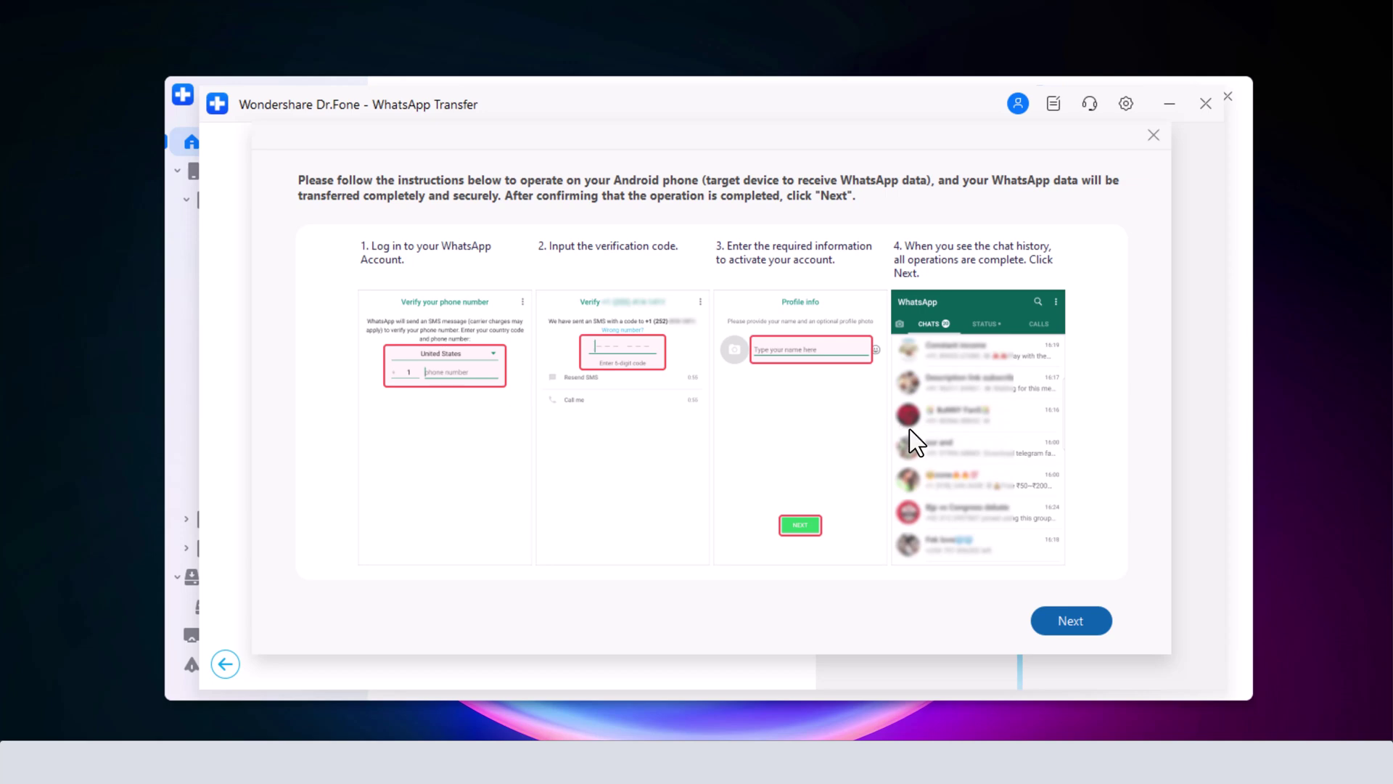
# Step: Confirm Android login, unlocked phone, completed chat backup and disconnected Google Drive
pyautogui.click(1083, 619)
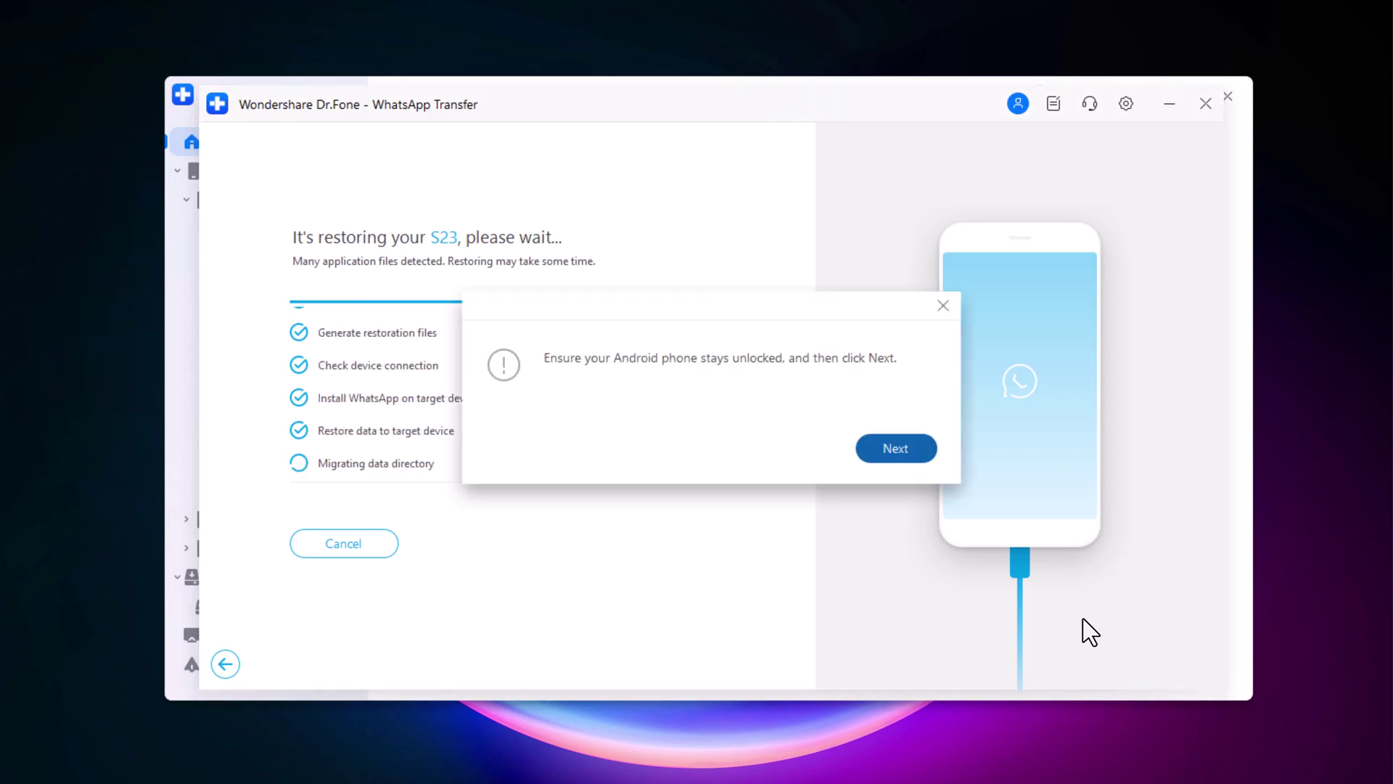
pyautogui.click(893, 451)
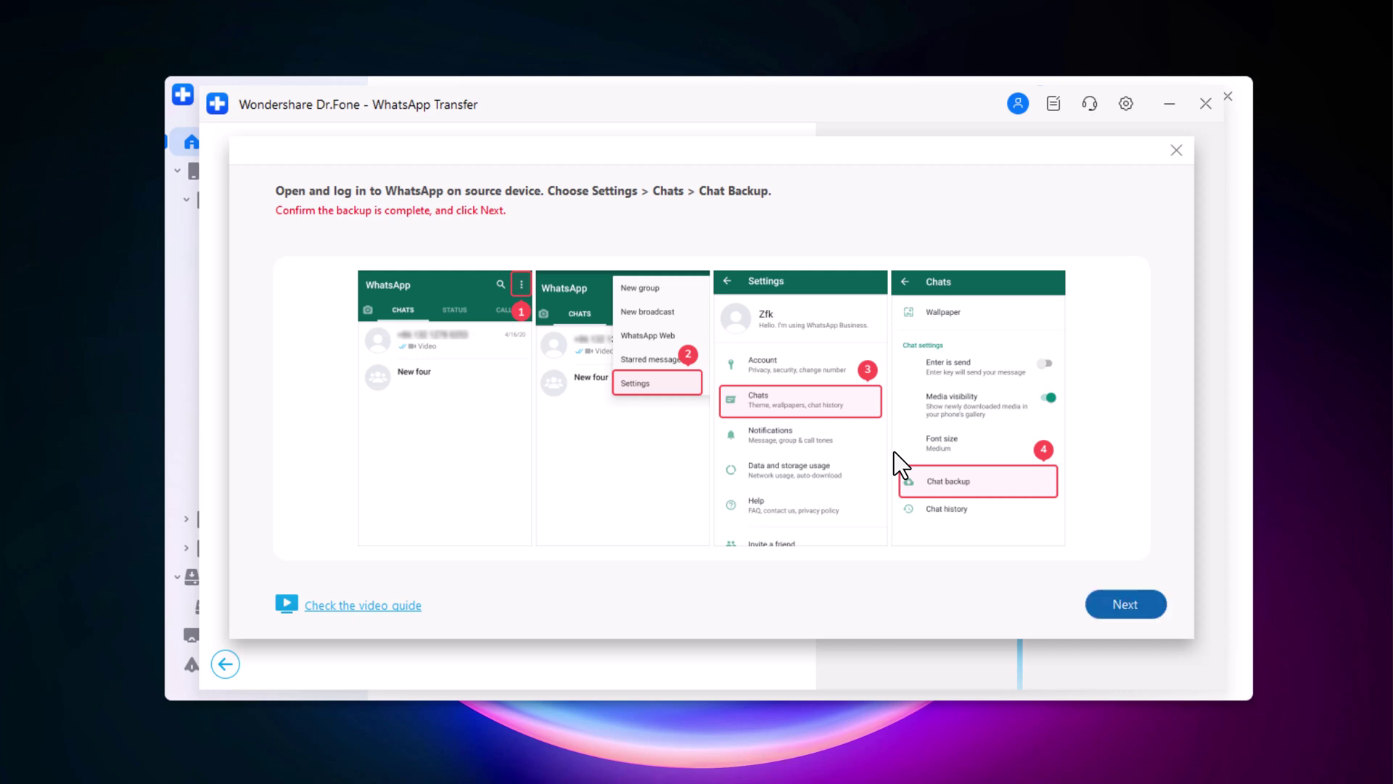
pyautogui.click(1146, 603)
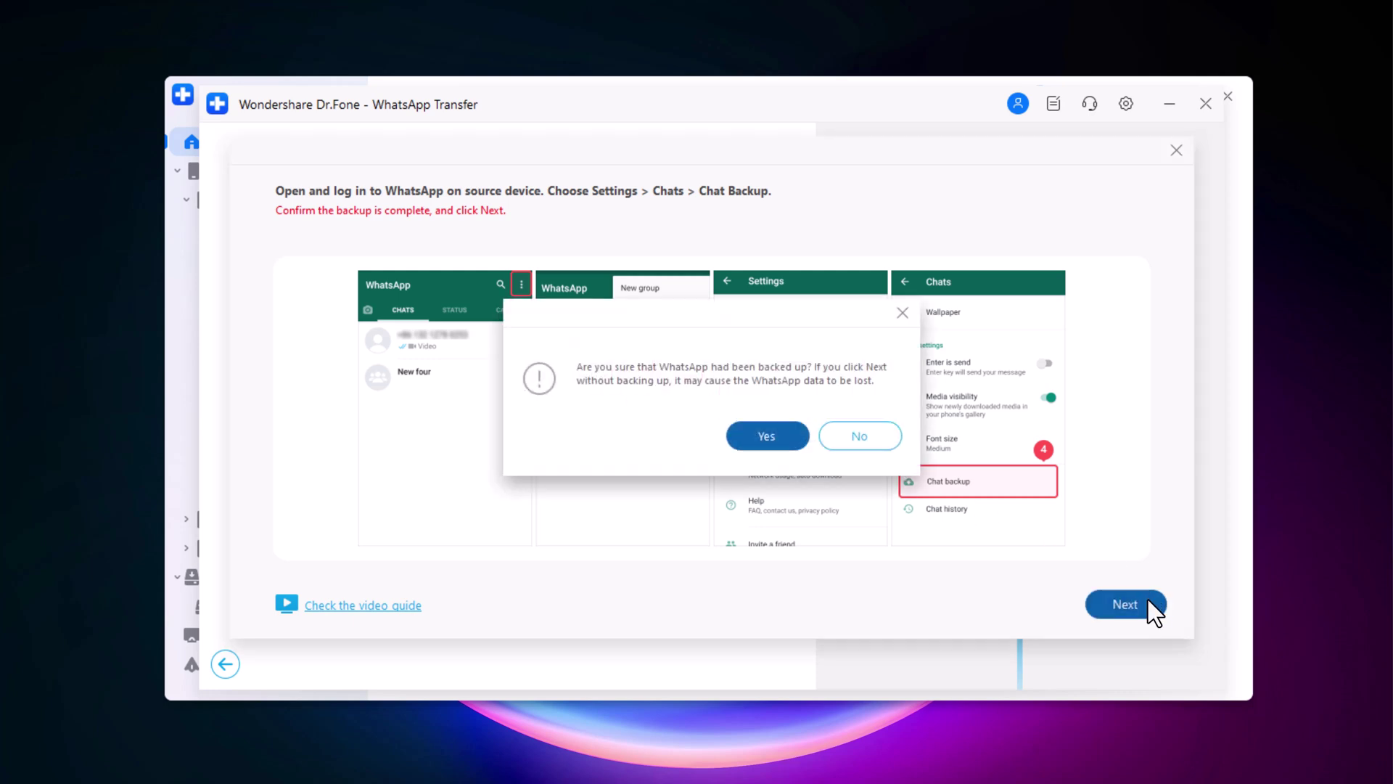
pyautogui.click(768, 440)
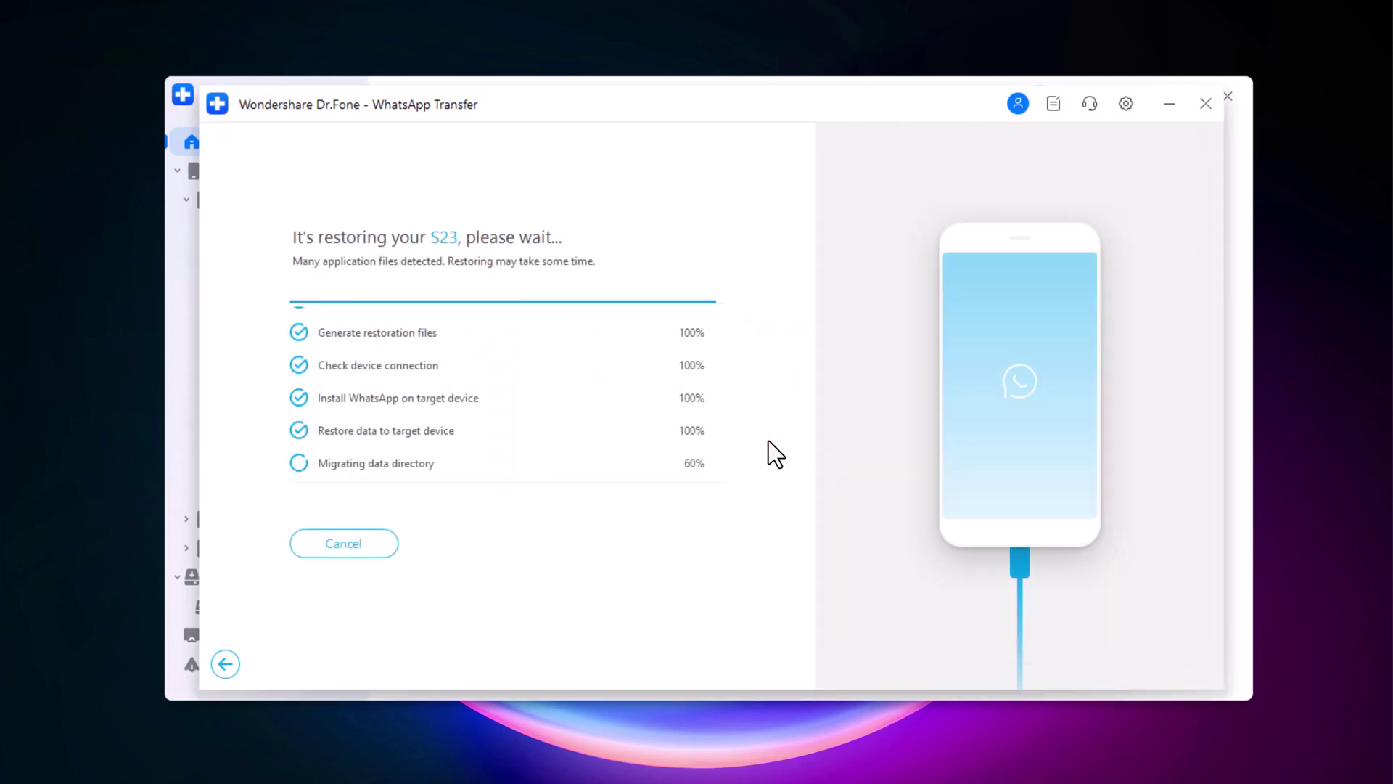
pyautogui.click(1042, 606)
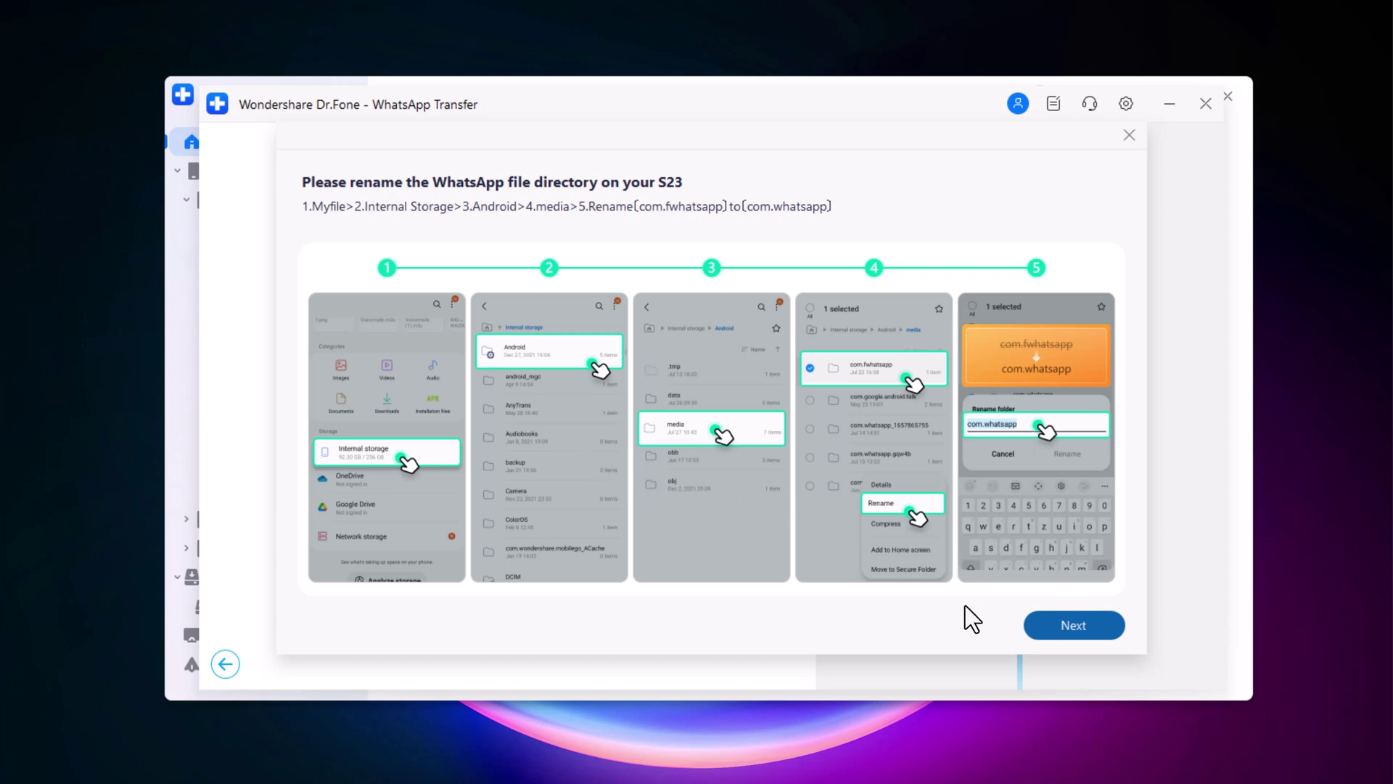
# Step: Confirm the WhatsApp folder rename and the login-and-restore prompt
pyautogui.click(1069, 625)
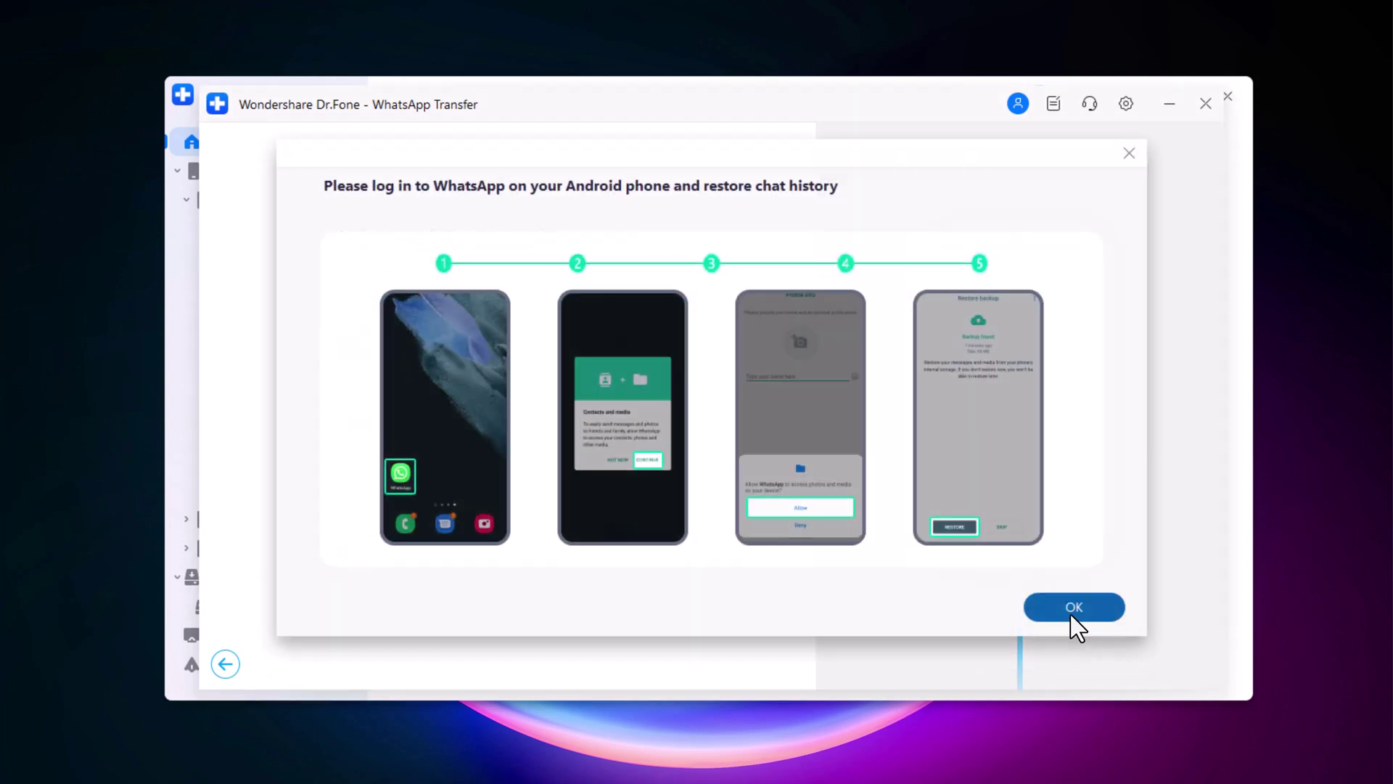
pyautogui.click(1070, 613)
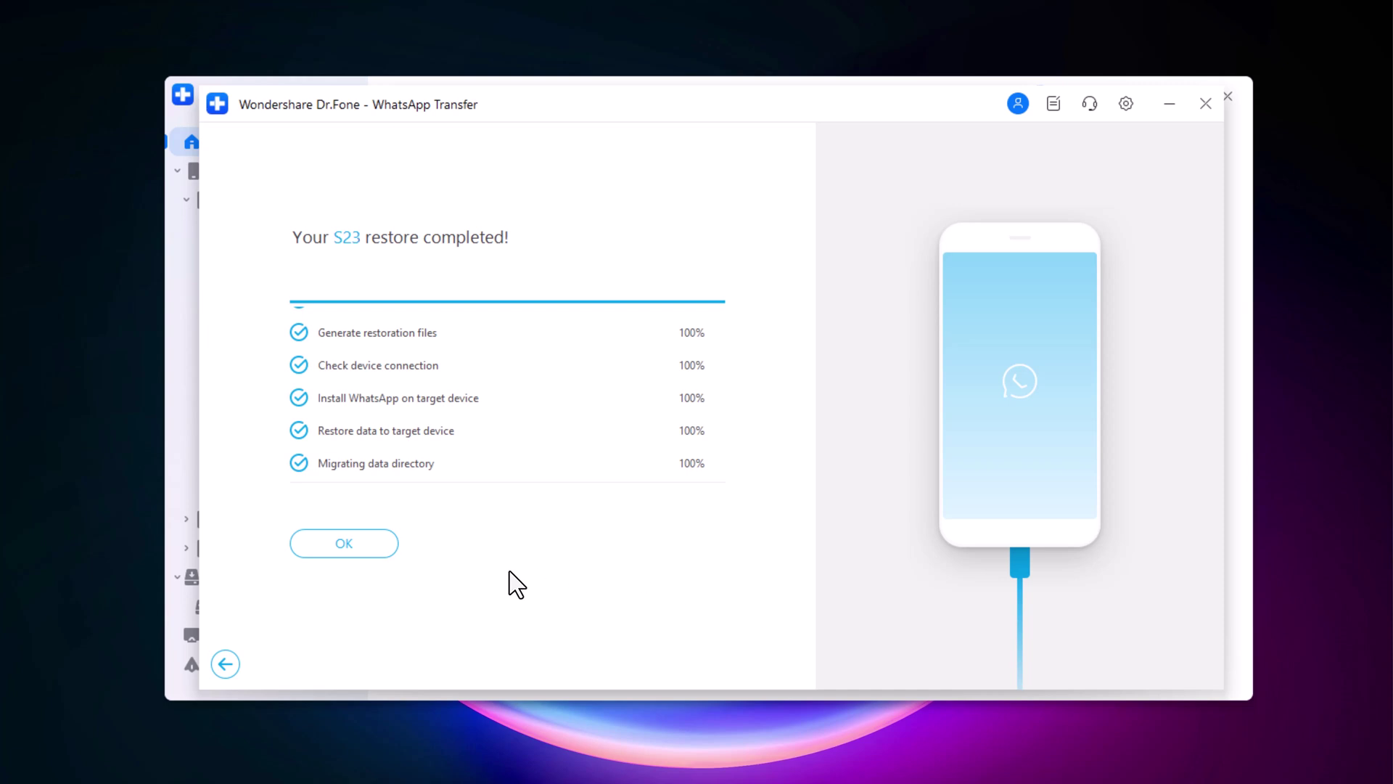
# Step: Dismiss the restore-completed page with OK
pyautogui.click(355, 560)
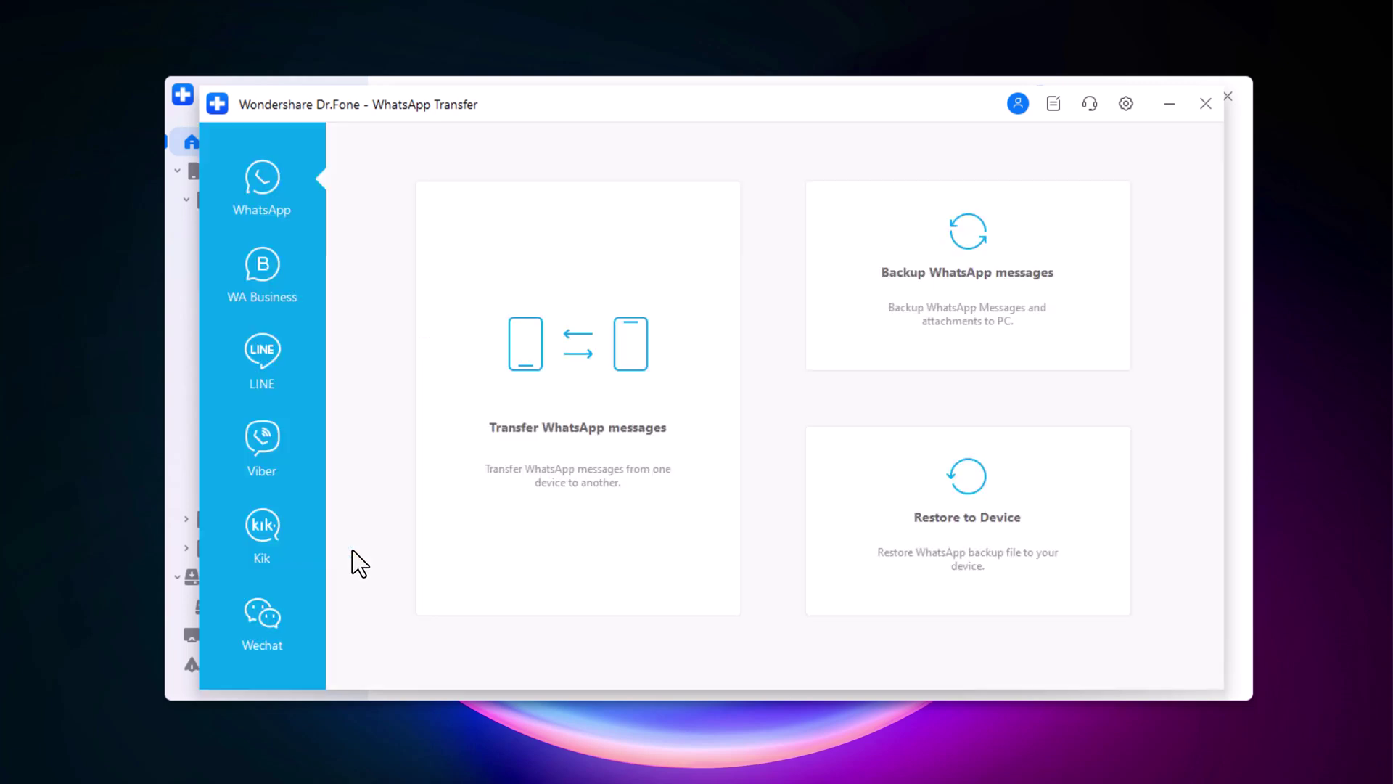